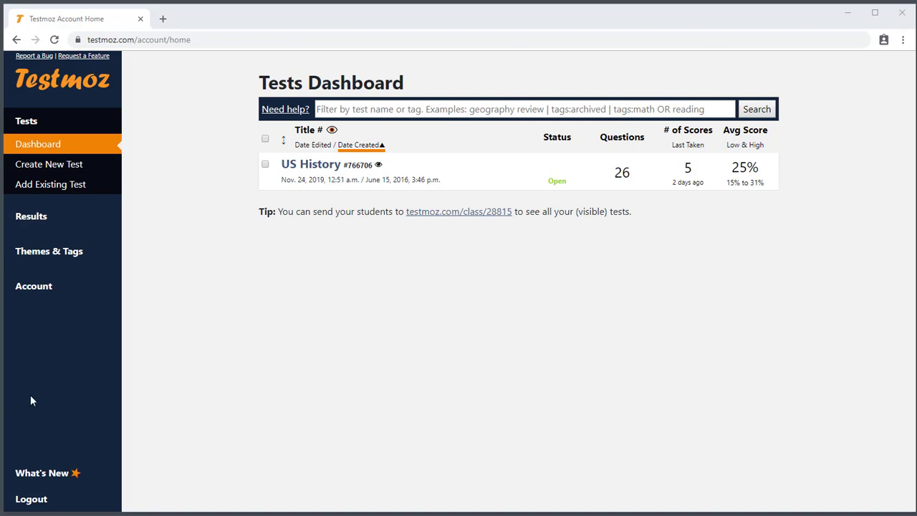
- Clone the US History test from its dashboard to make a second copy
{"action": "left_click", "coordinate": [304, 172]}
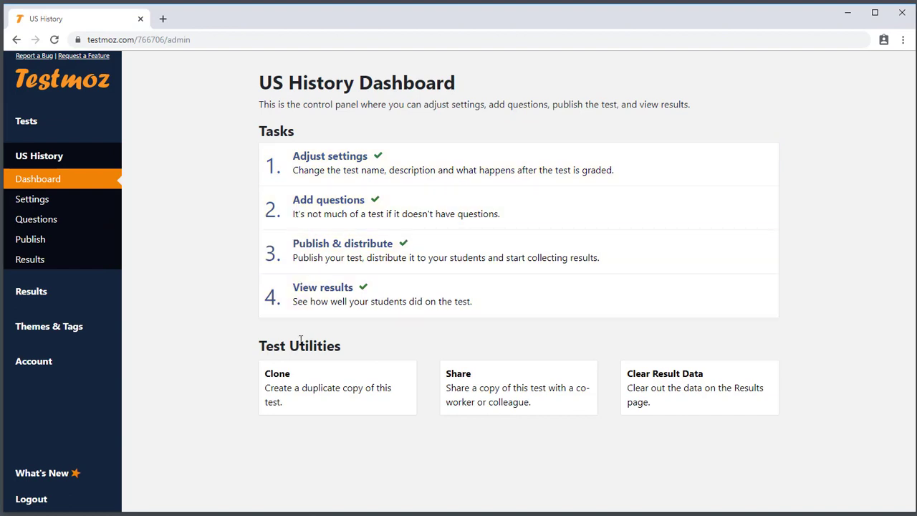
{"action": "left_click", "coordinate": [301, 382]}
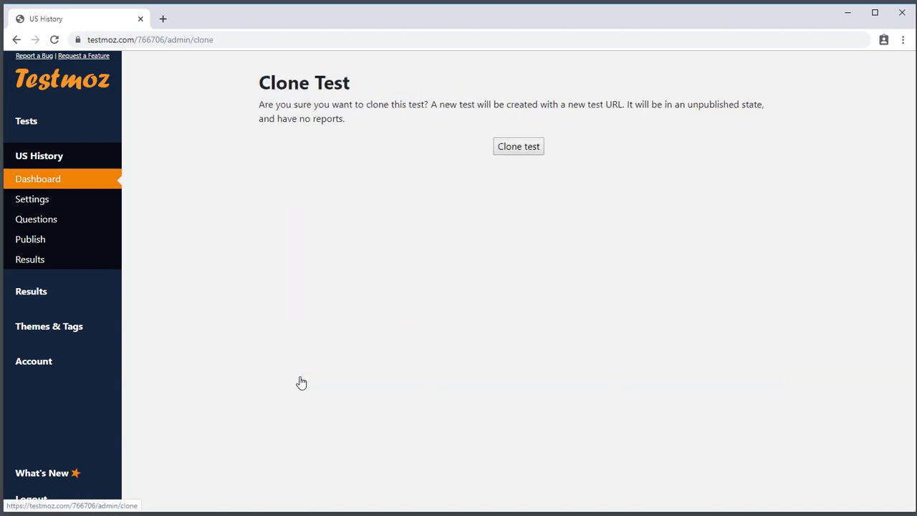
{"action": "left_click", "coordinate": [516, 148]}
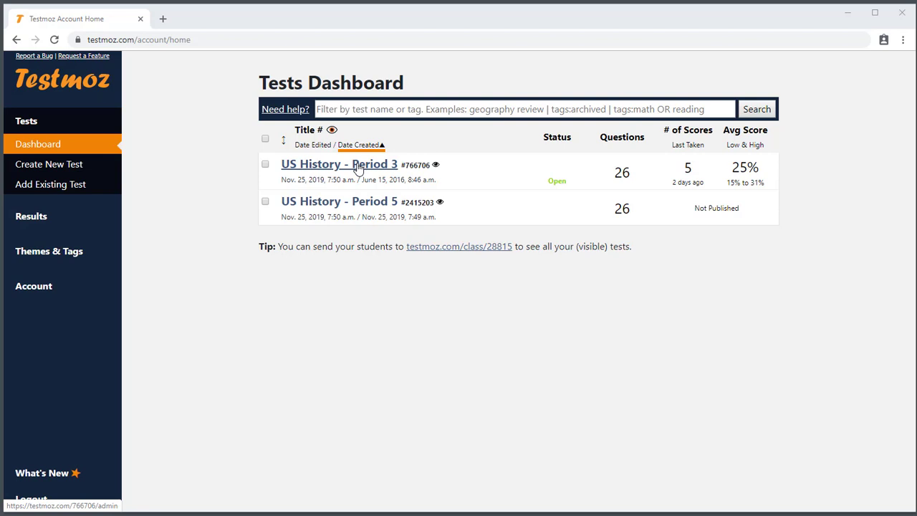
- Open the Period 3 and Period 5 tests in separate tabs and compare their Publish pages
{"action": "middle_click", "coordinate": [359, 167]}
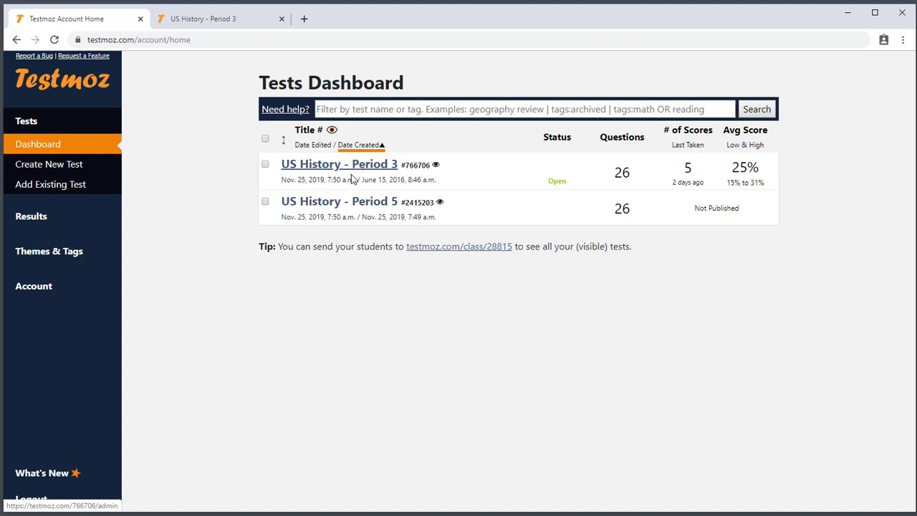
{"action": "middle_click", "coordinate": [350, 205]}
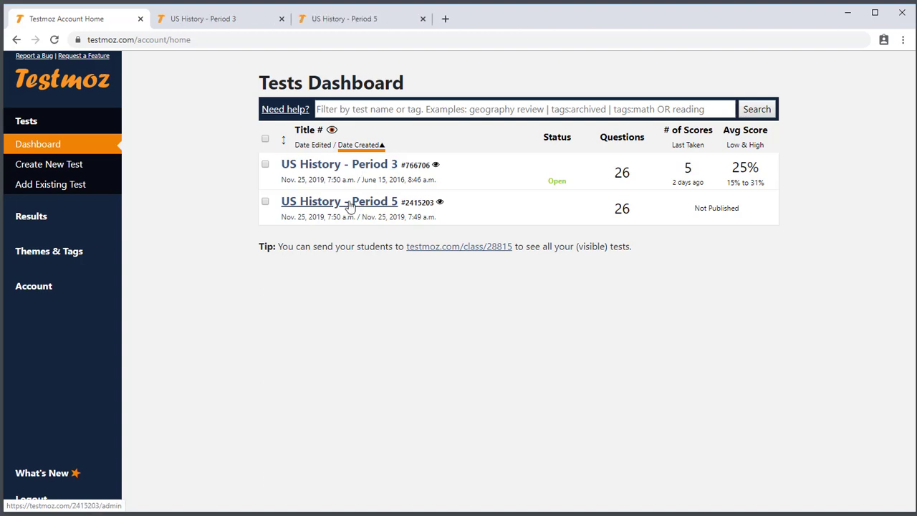
{"action": "left_click", "coordinate": [219, 25]}
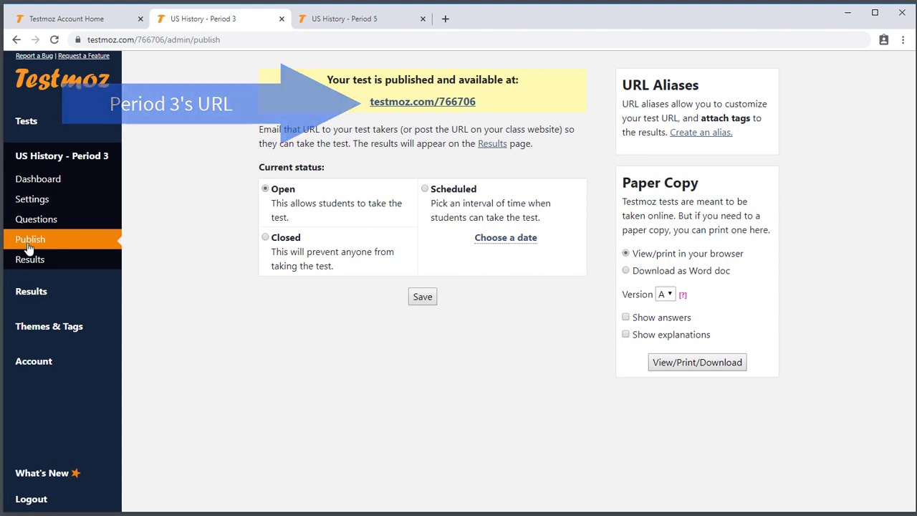
{"action": "left_click", "coordinate": [347, 19]}
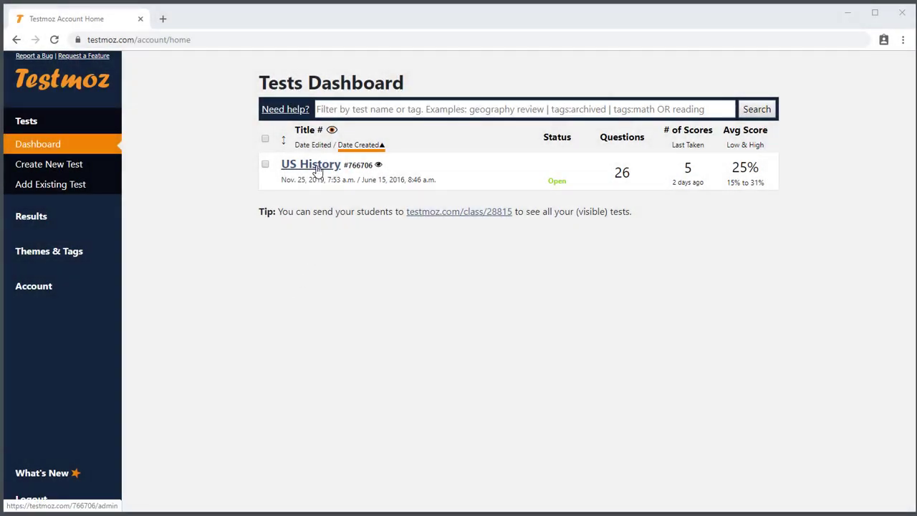
- Open the US History test from the dashboard and go to its Publish settings
{"action": "left_click", "coordinate": [318, 165]}
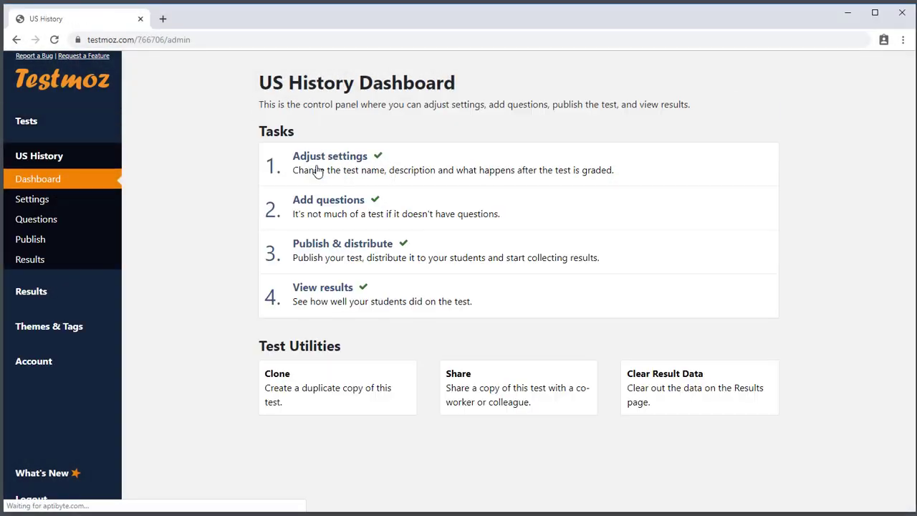
{"action": "left_click", "coordinate": [104, 241]}
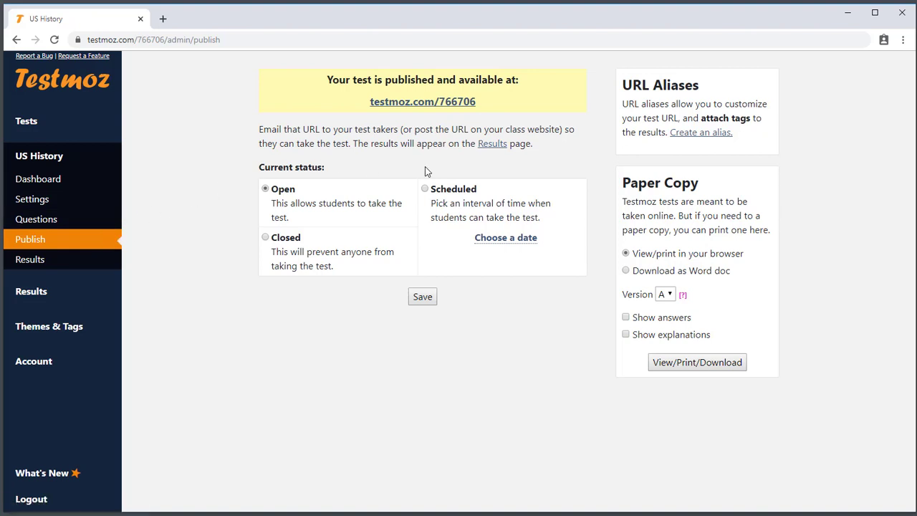
- Create the URL alias testmoz-us-history3 with the tag period3
{"action": "left_click", "coordinate": [688, 135]}
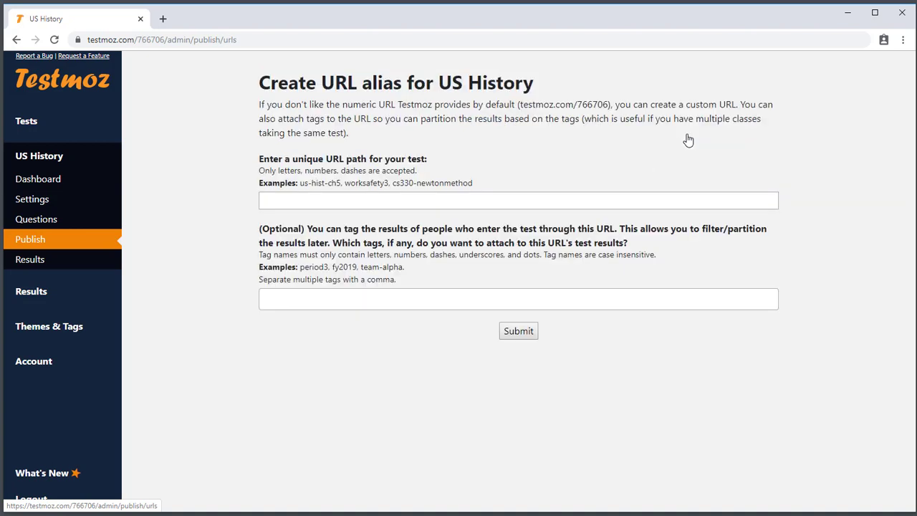
{"action": "left_click", "coordinate": [479, 201]}
{"action": "type", "text": "testmoz-us-history3"}
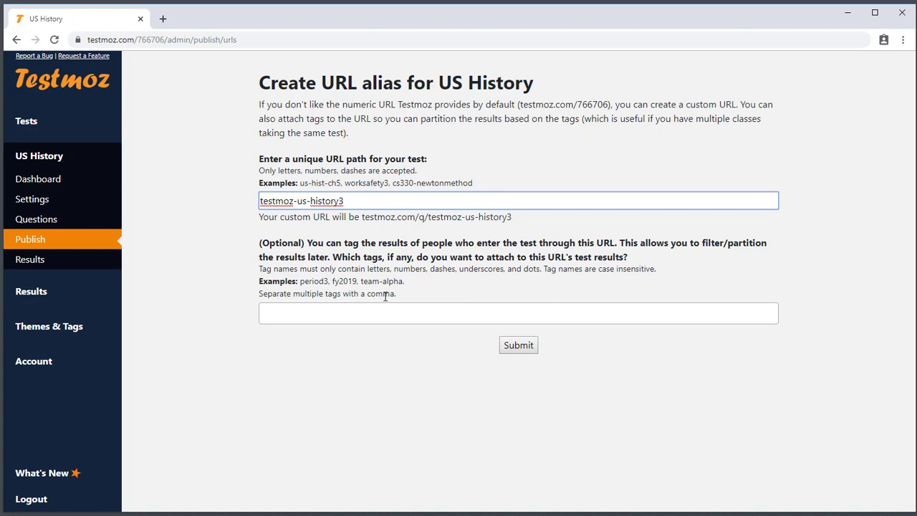
{"action": "left_click", "coordinate": [371, 310]}
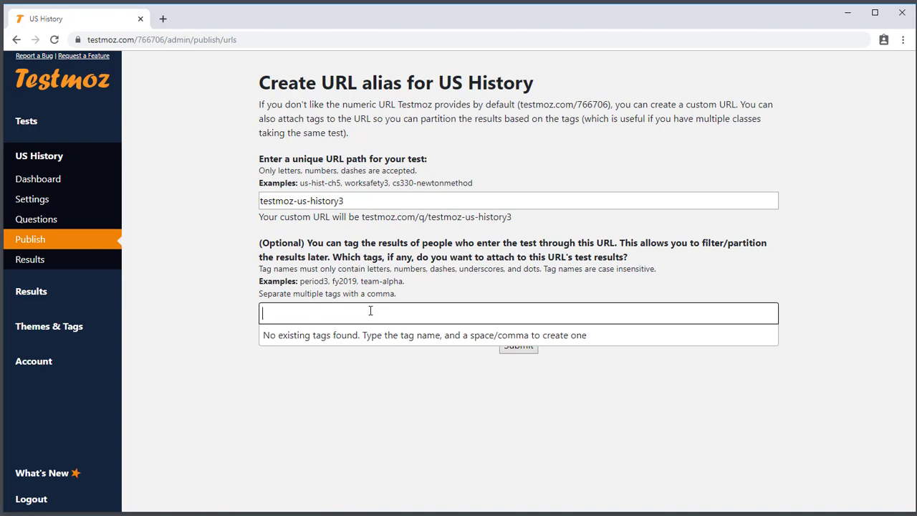
{"action": "type", "text": "period3"}
{"action": "key", "text": "Return"}
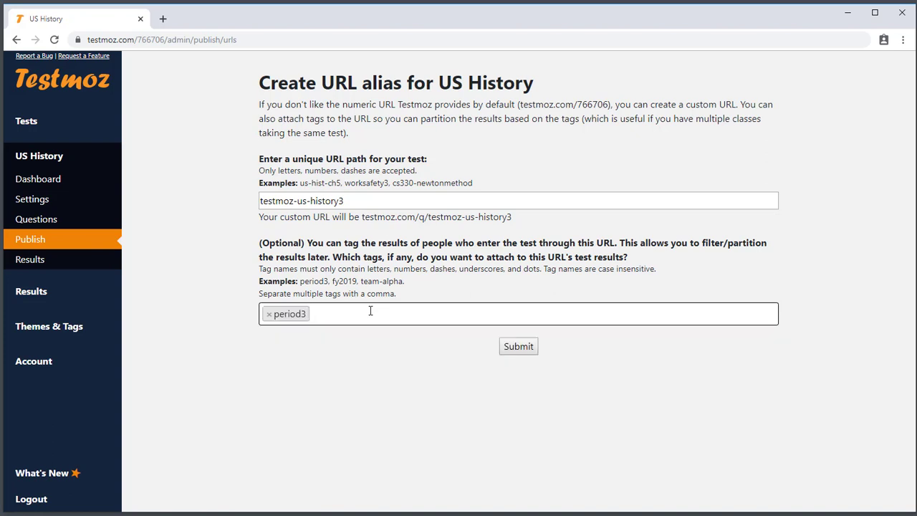
{"action": "left_click", "coordinate": [512, 348]}
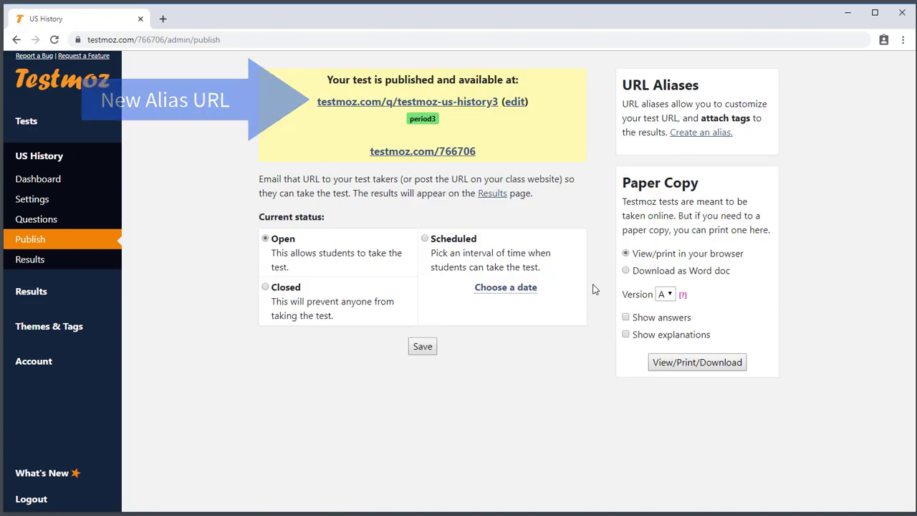
- Add a second URL alias testmoz-us-history5 with the tag period5
{"action": "left_click", "coordinate": [680, 140]}
{"action": "left_click", "coordinate": [366, 201]}
{"action": "type", "text": "testmoz-us-history3"}
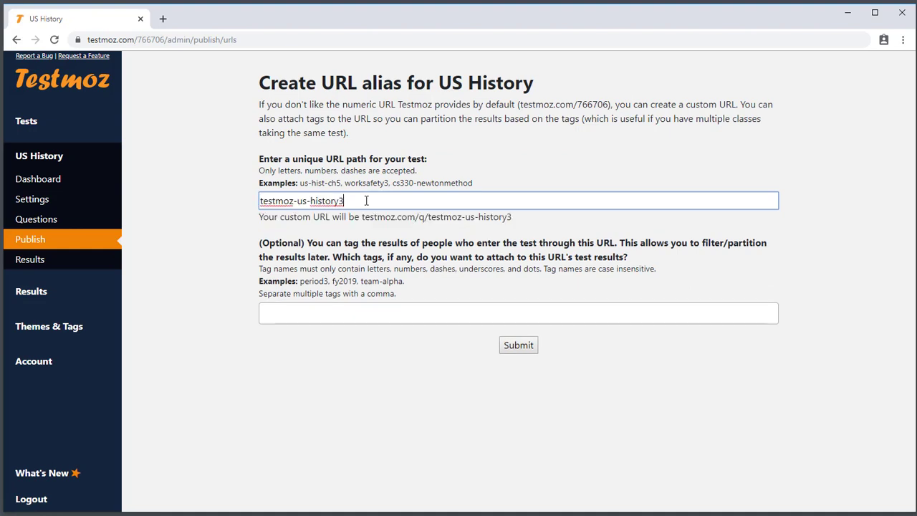
{"action": "key", "text": "BackSpace"}
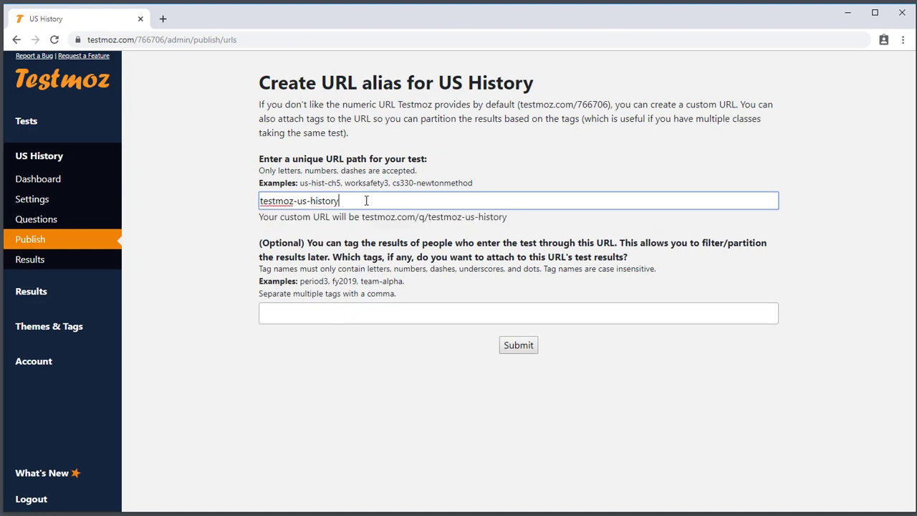
{"action": "type", "text": "5"}
{"action": "left_click", "coordinate": [326, 314]}
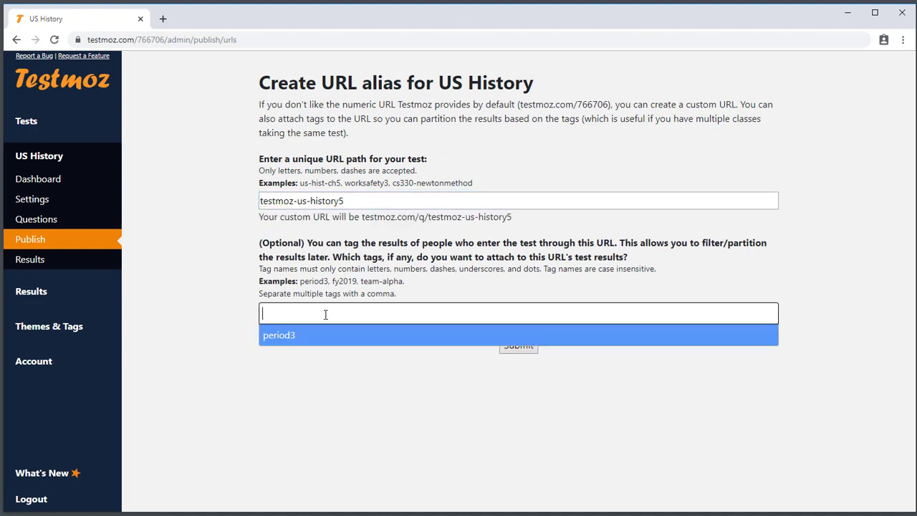
{"action": "type", "text": "period5"}
{"action": "key", "text": "Return"}
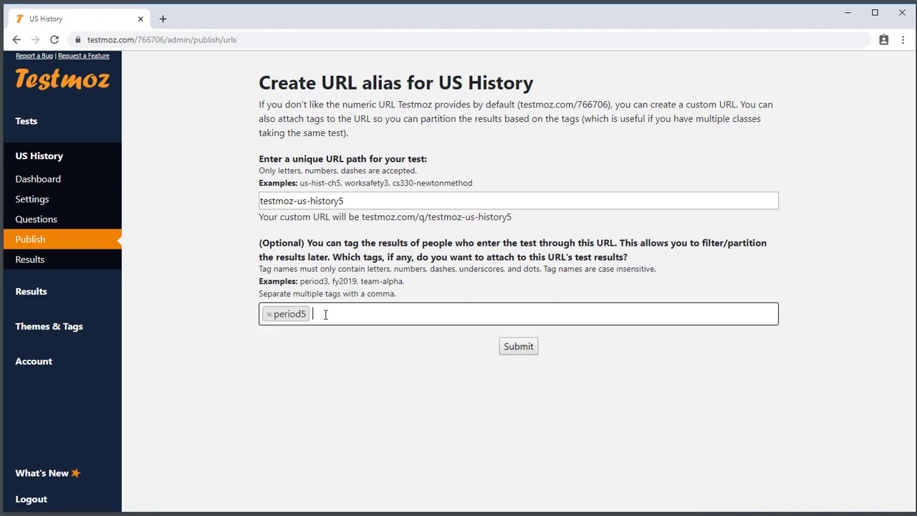
{"action": "left_click", "coordinate": [515, 348]}
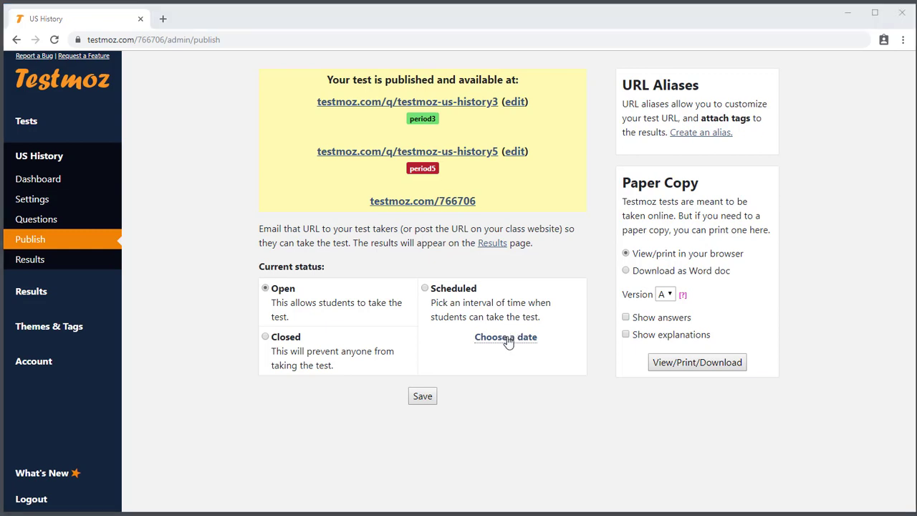
- Open the test's Results, filter by tag:period3, then clear the filter
{"action": "left_click", "coordinate": [75, 262]}
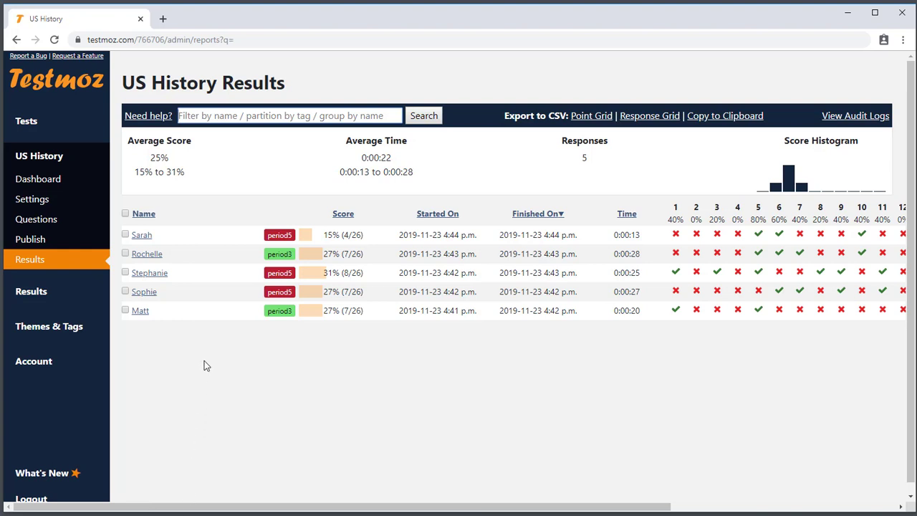
{"action": "left_click", "coordinate": [207, 117]}
{"action": "type", "text": "tag:period3"}
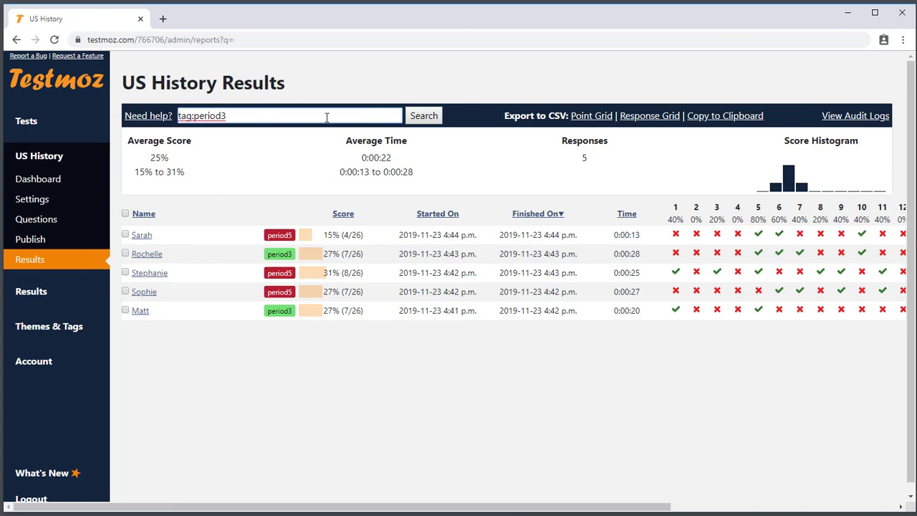
{"action": "left_click", "coordinate": [422, 116]}
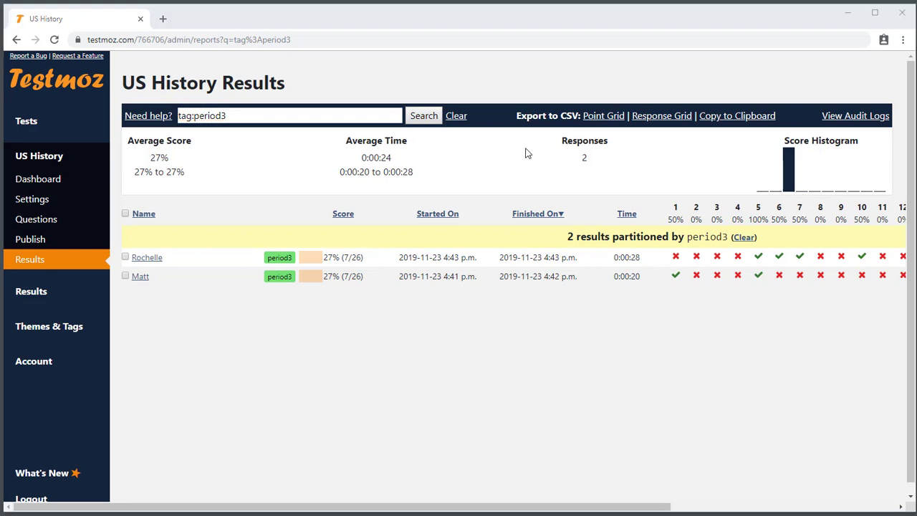
{"action": "left_click", "coordinate": [461, 121]}
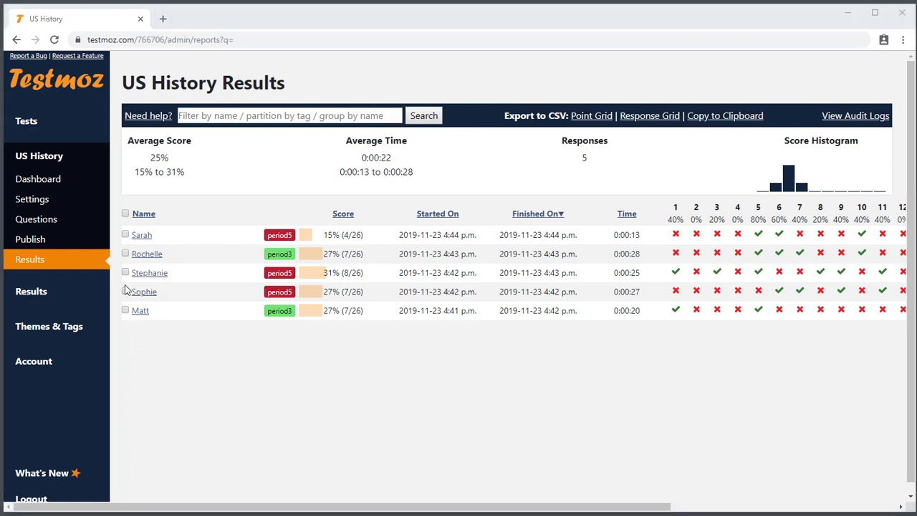
- Add the existing foo tag to the first three results using Edit Tags
{"action": "left_click", "coordinate": [126, 234]}
{"action": "left_click", "coordinate": [126, 254]}
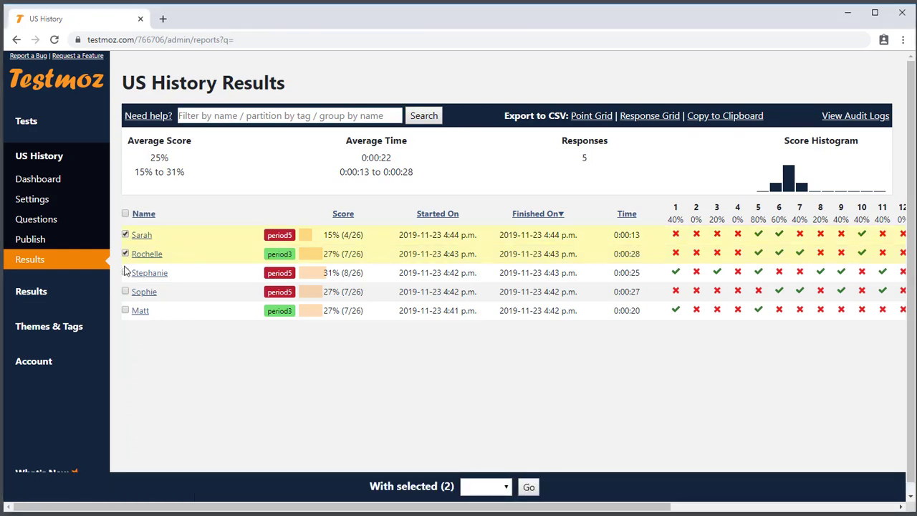
{"action": "left_click", "coordinate": [126, 273]}
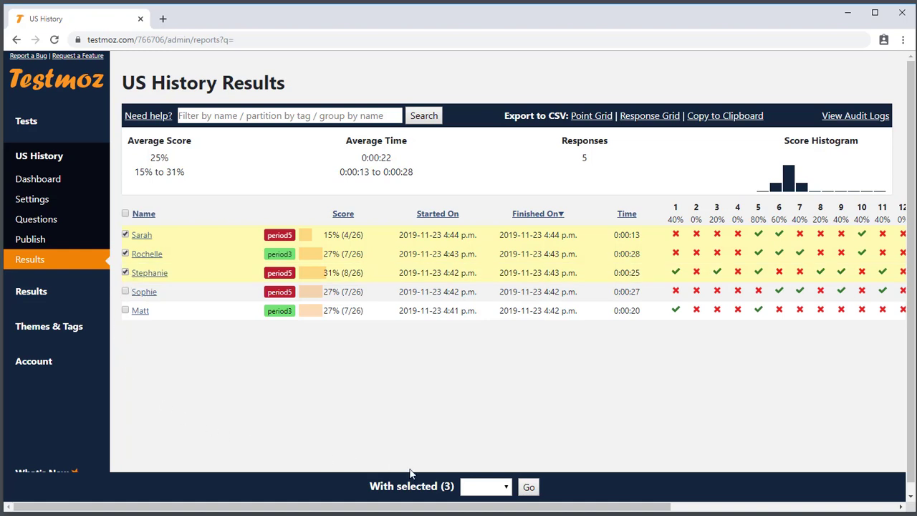
{"action": "left_click", "coordinate": [486, 486]}
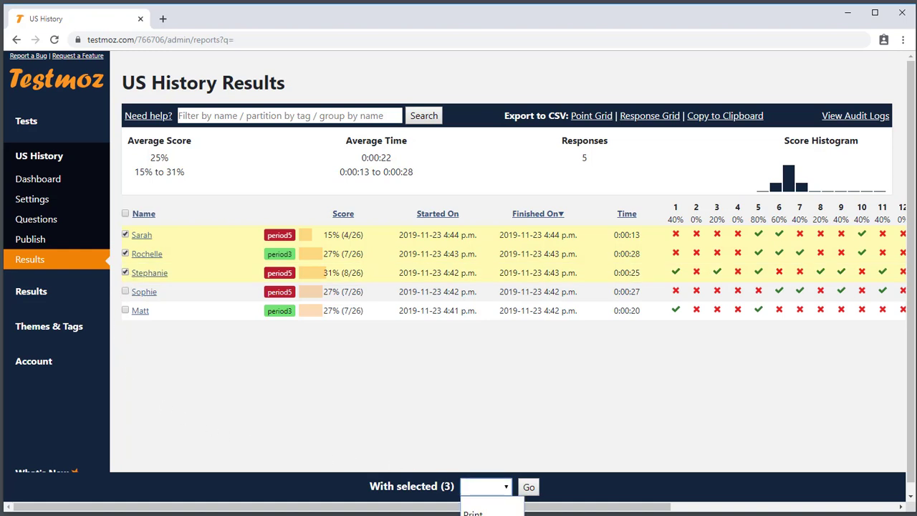
{"action": "left_click", "coordinate": [478, 514]}
{"action": "left_click", "coordinate": [529, 488]}
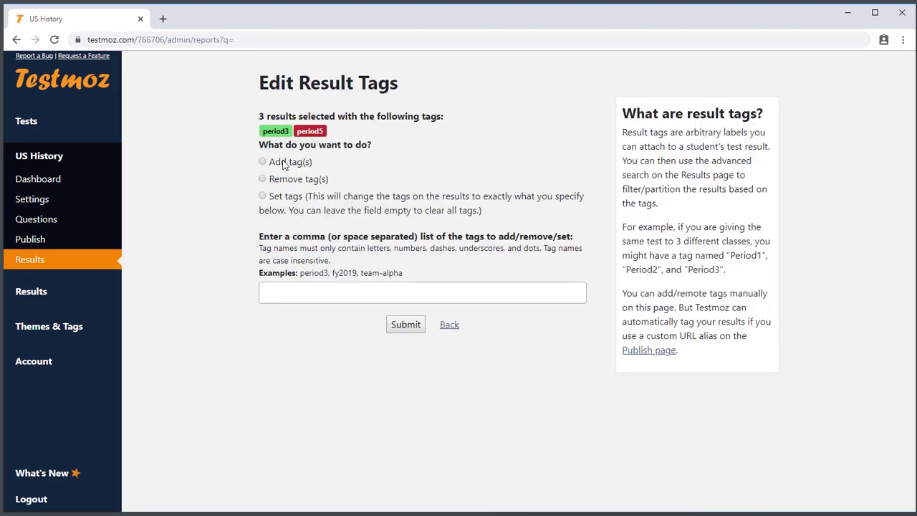
{"action": "left_click", "coordinate": [278, 289]}
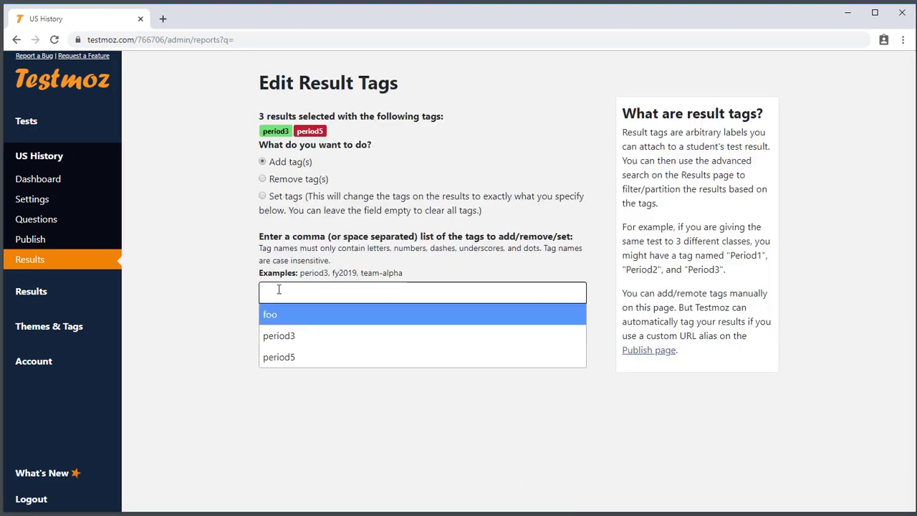
{"action": "left_click", "coordinate": [283, 317]}
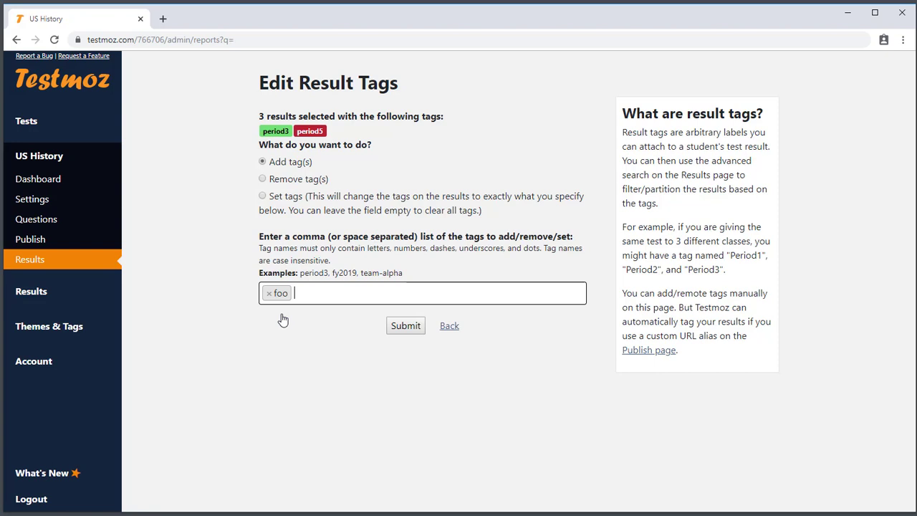
{"action": "left_click", "coordinate": [411, 330]}
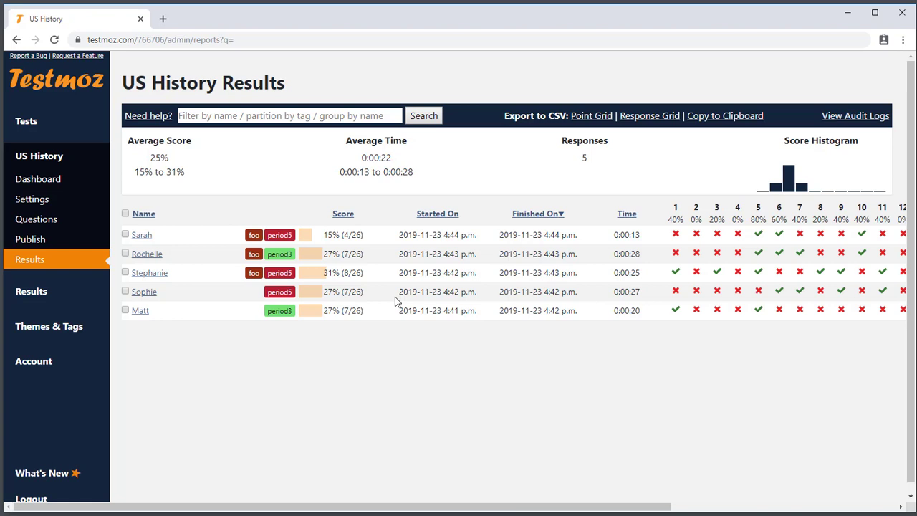
- Filter results by tag:period5 AND foo, then narrow further by a student's first name
{"action": "left_click", "coordinate": [255, 116]}
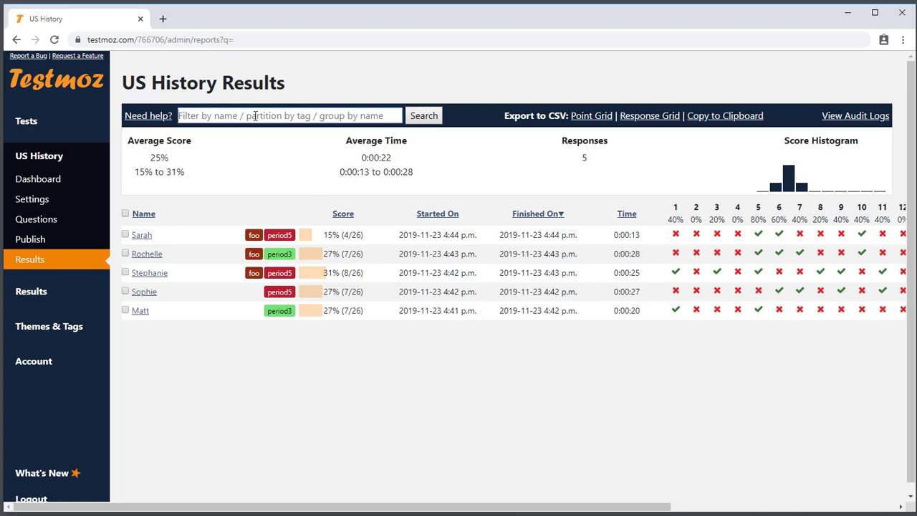
{"action": "type", "text": "tag:"}
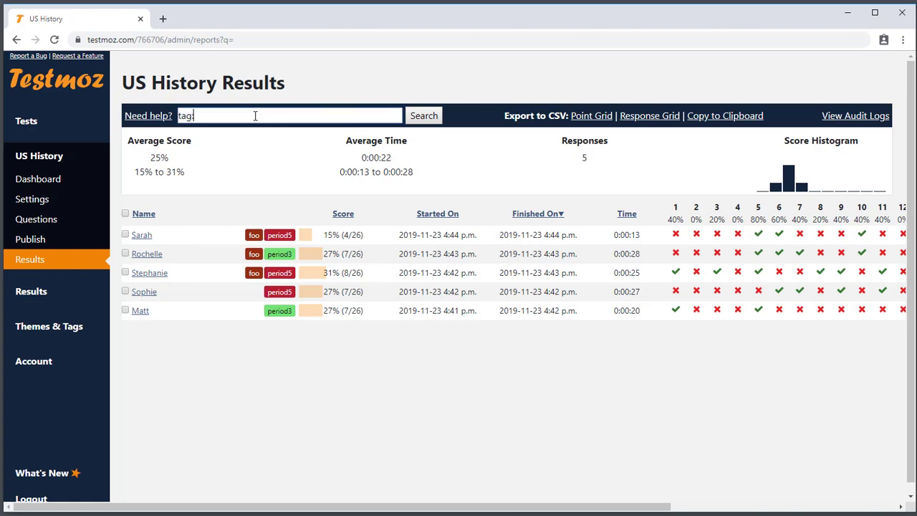
{"action": "type", "text": "period5 AND foo"}
{"action": "left_click", "coordinate": [412, 120]}
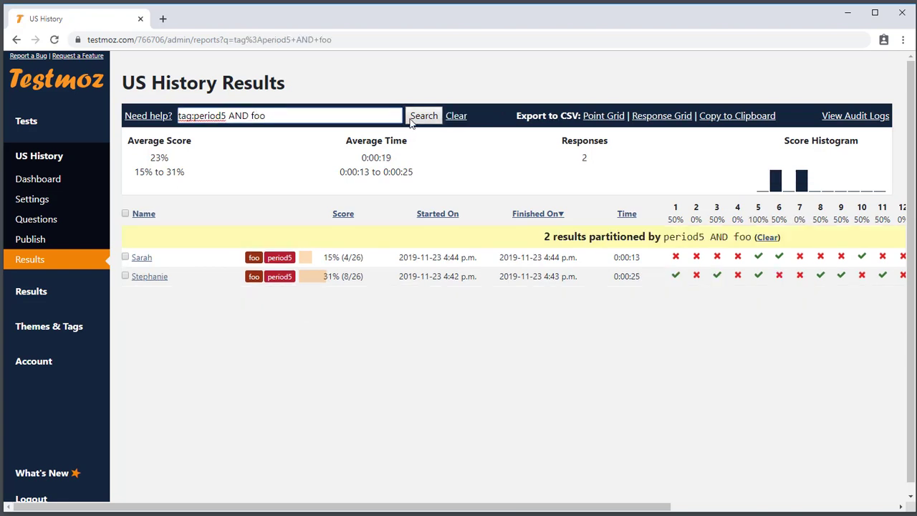
{"action": "left_click", "coordinate": [346, 117]}
{"action": "type", "text": "Sarah"}
{"action": "key", "text": "Return"}
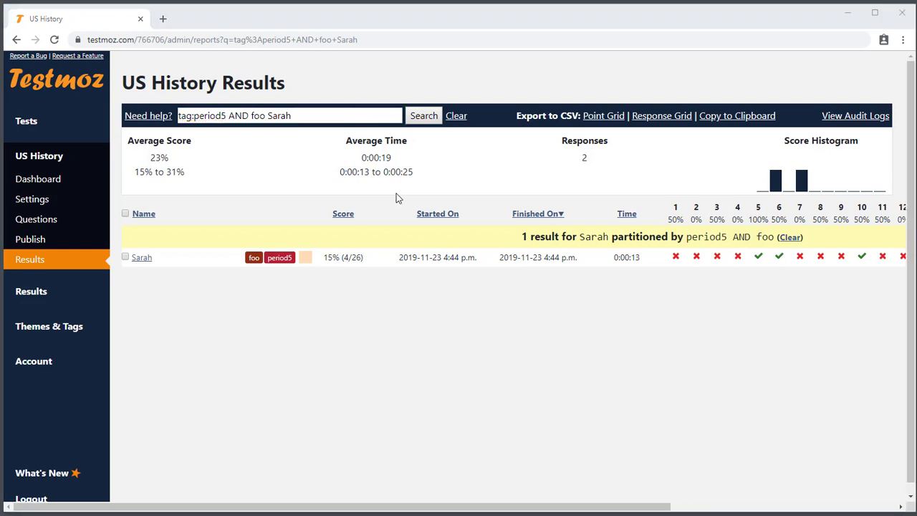
- In Themes & Tags, create a period6 tag with a yellow background
{"action": "left_click", "coordinate": [76, 327]}
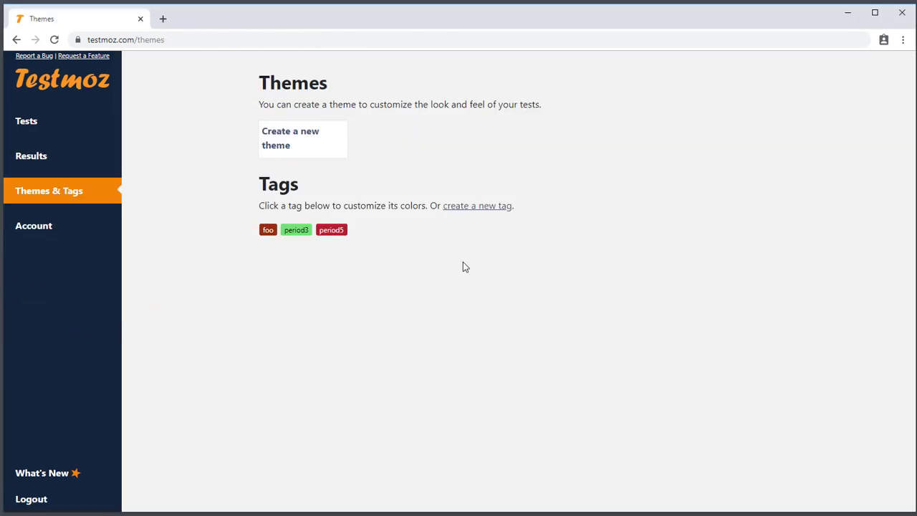
{"action": "left_click", "coordinate": [491, 207]}
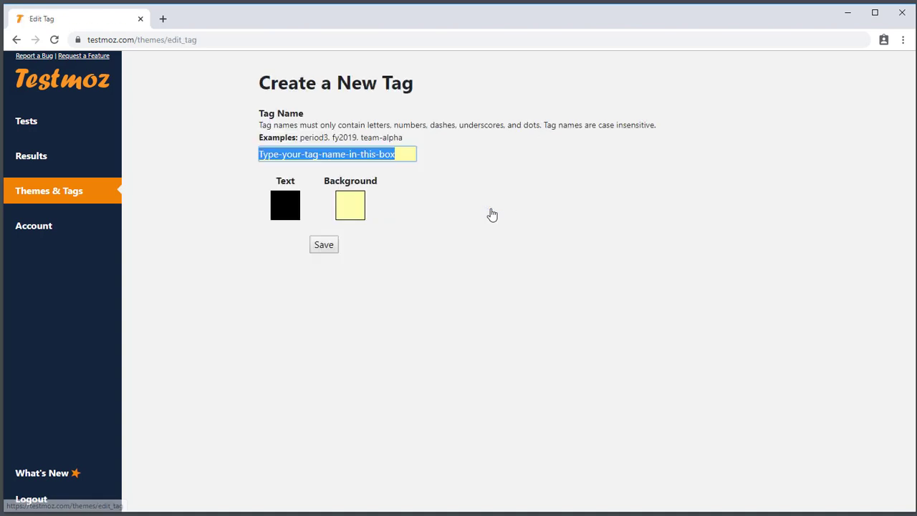
{"action": "type", "text": "period6"}
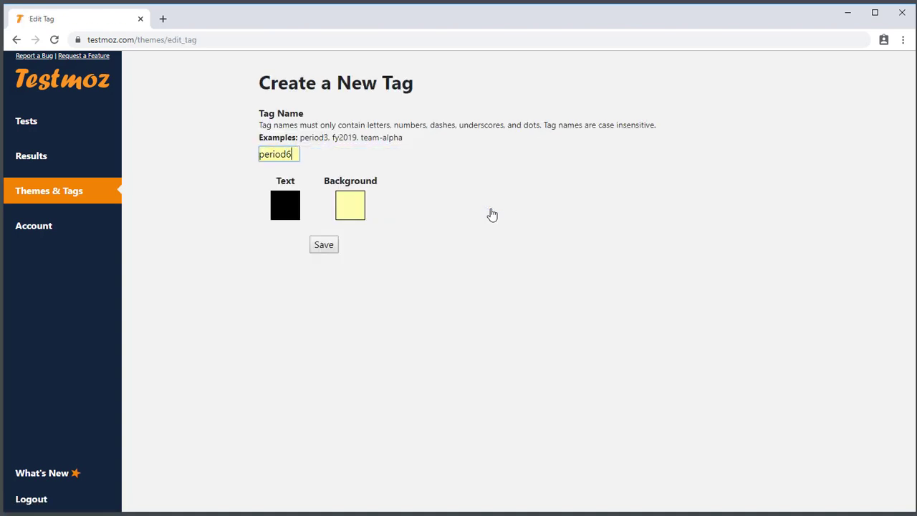
{"action": "left_click", "coordinate": [291, 212]}
{"action": "left_click", "coordinate": [308, 209]}
{"action": "left_click", "coordinate": [335, 218]}
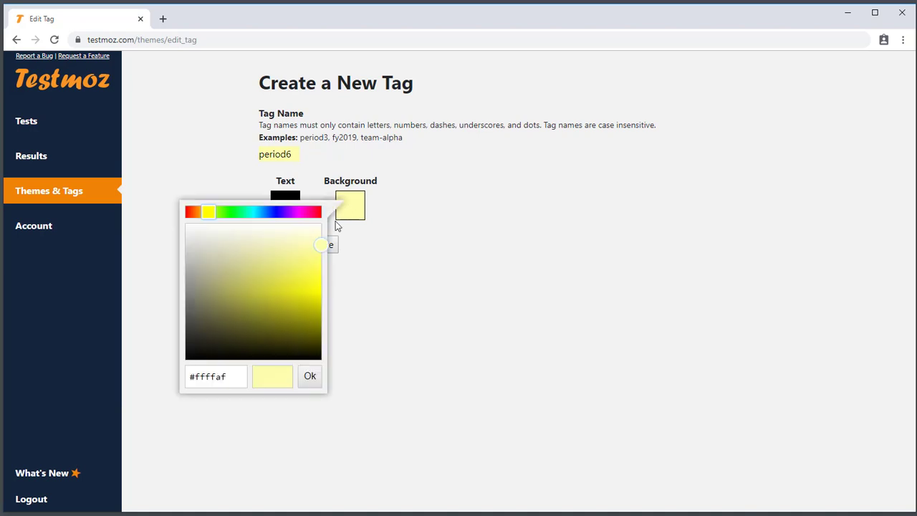
{"action": "left_click_drag", "start_coordinate": [320, 248], "coordinate": [317, 301]}
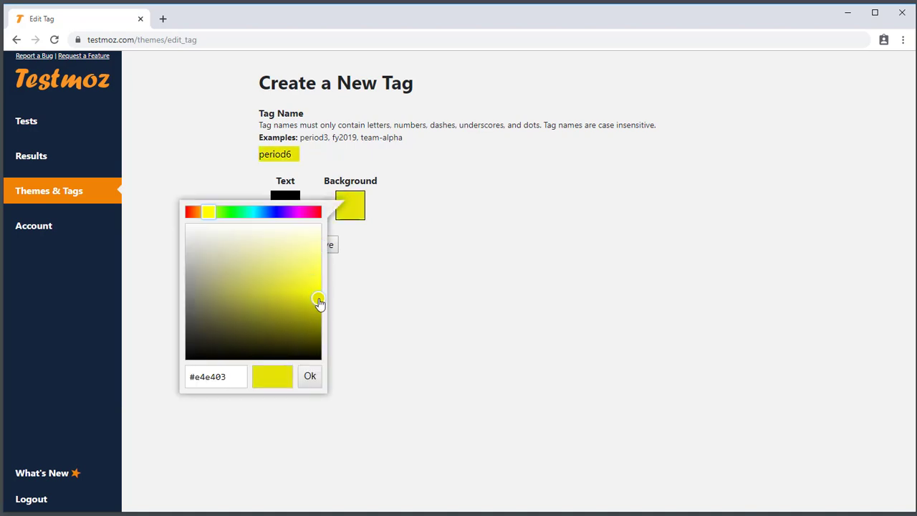
{"action": "left_click", "coordinate": [310, 376]}
{"action": "left_click", "coordinate": [324, 245]}
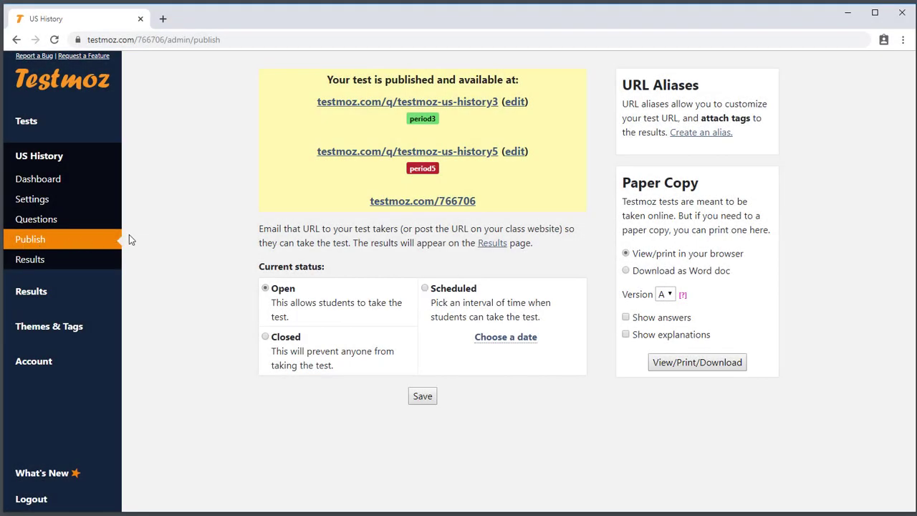
- Copy the testmoz.com/766706 link into the address bar and append #period6
{"action": "left_click_drag", "start_coordinate": [493, 201], "coordinate": [369, 200]}
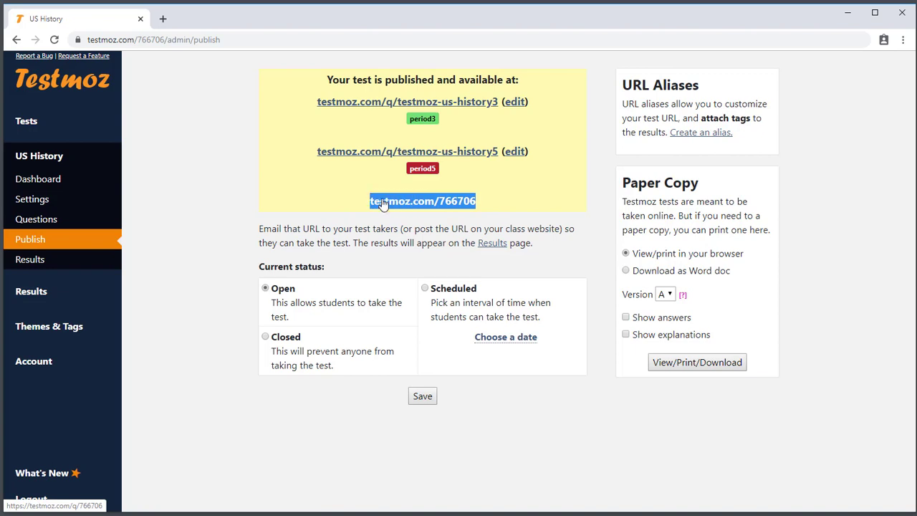
{"action": "right_click", "coordinate": [381, 200]}
{"action": "left_click", "coordinate": [412, 292]}
{"action": "right_click", "coordinate": [203, 41]}
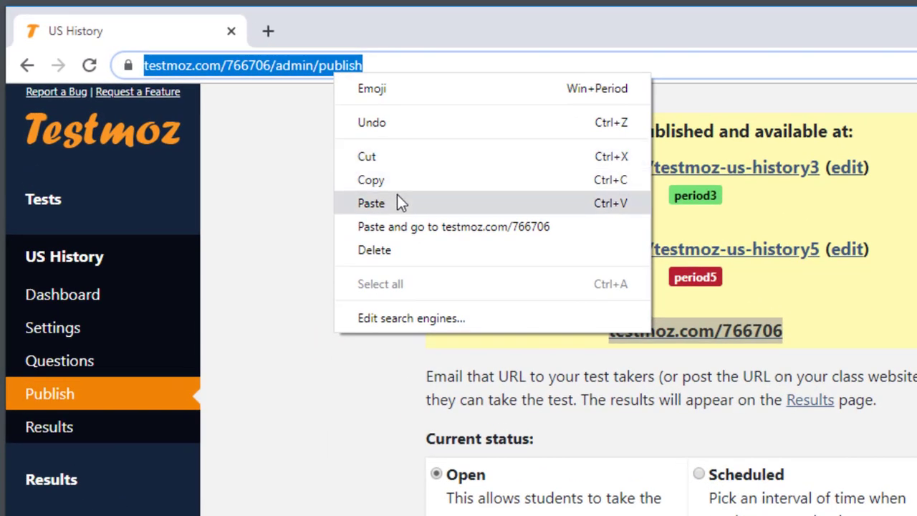
{"action": "left_click", "coordinate": [397, 195]}
{"action": "type", "text": "#"}
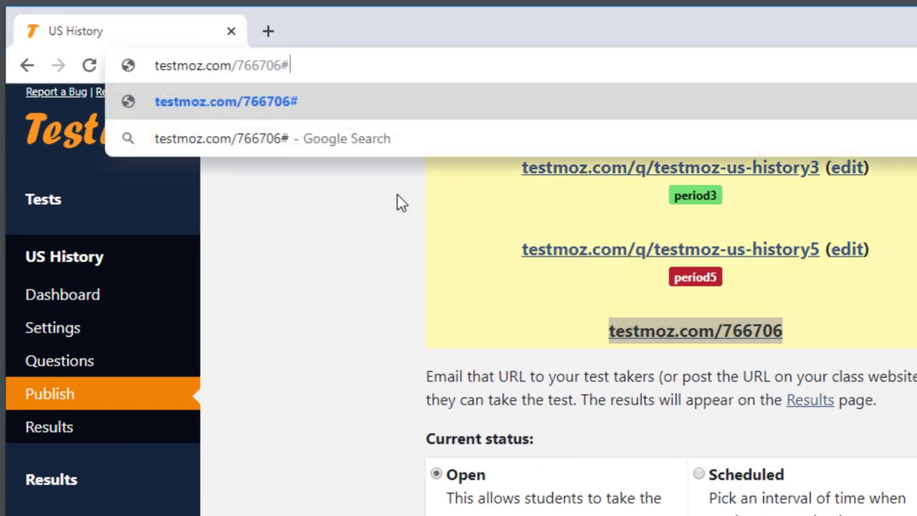
{"action": "type", "text": "period"}
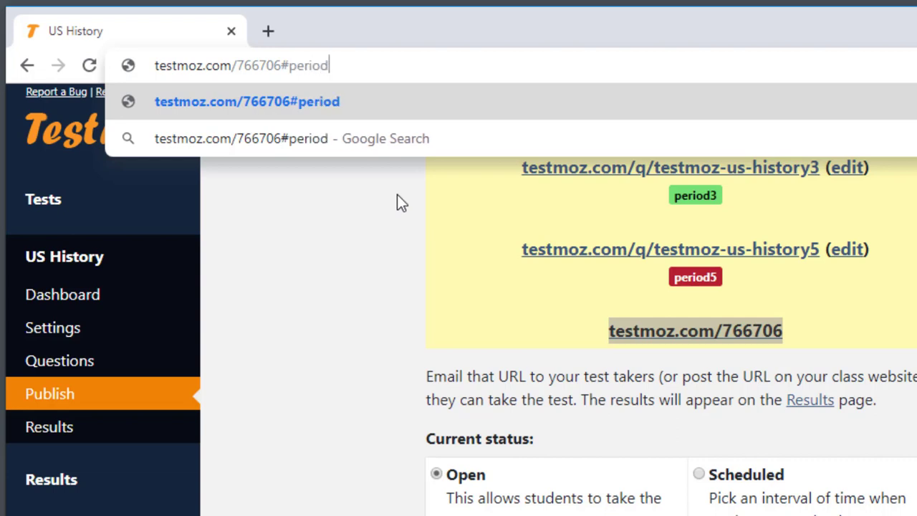